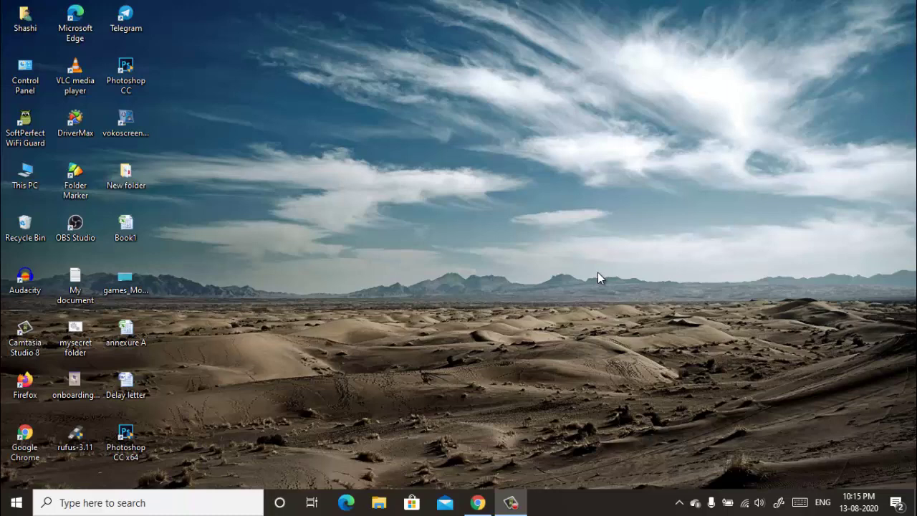
# Open Google Chrome from the taskbar on the TechSmith home page.
pyautogui.click(477, 503)
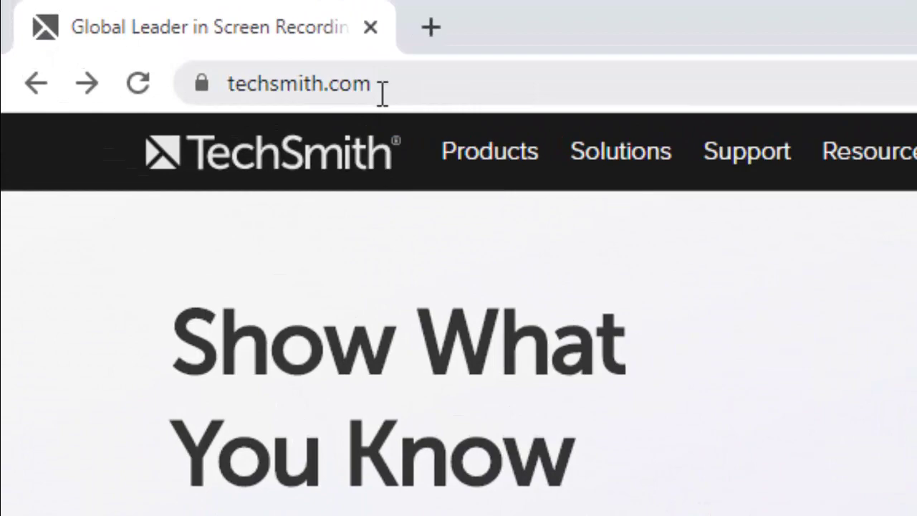
# Browse the Camtasia product page on techsmith.com, then close Chrome.
pyautogui.moveTo(499, 176)
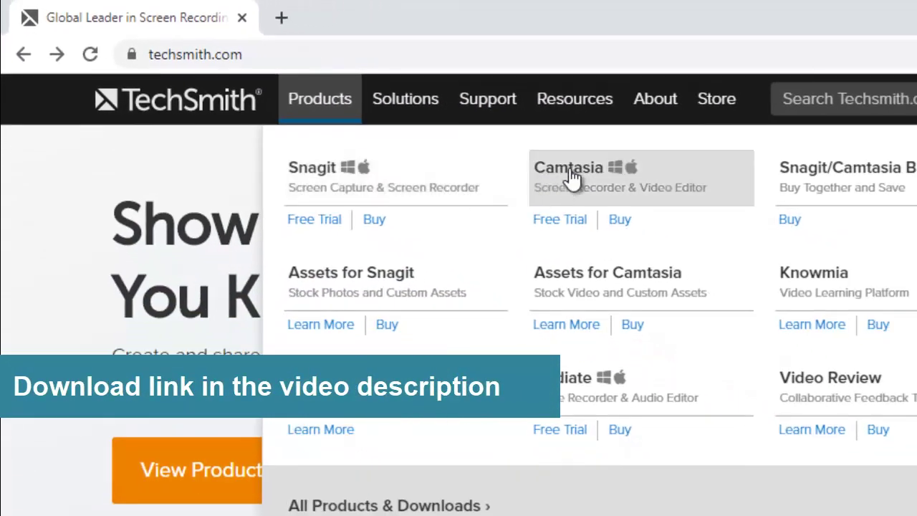
pyautogui.click(583, 180)
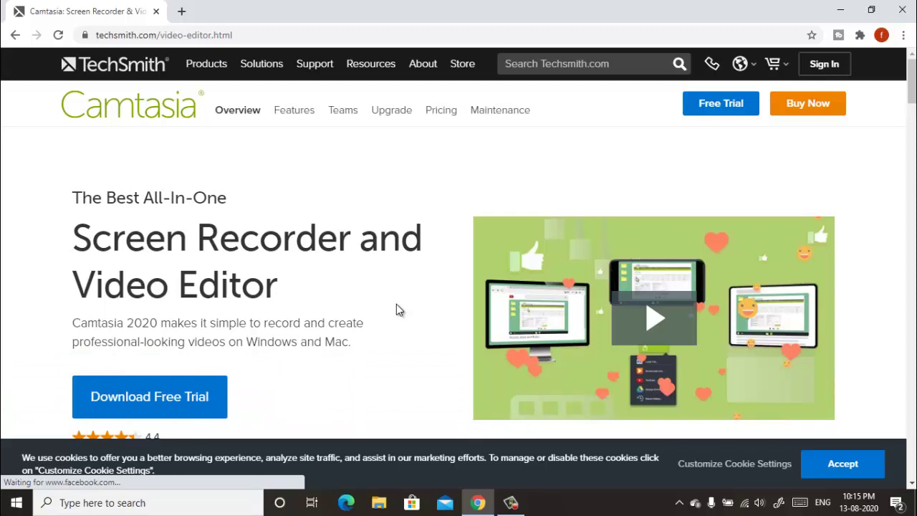
pyautogui.scroll(-1, 392, 308)
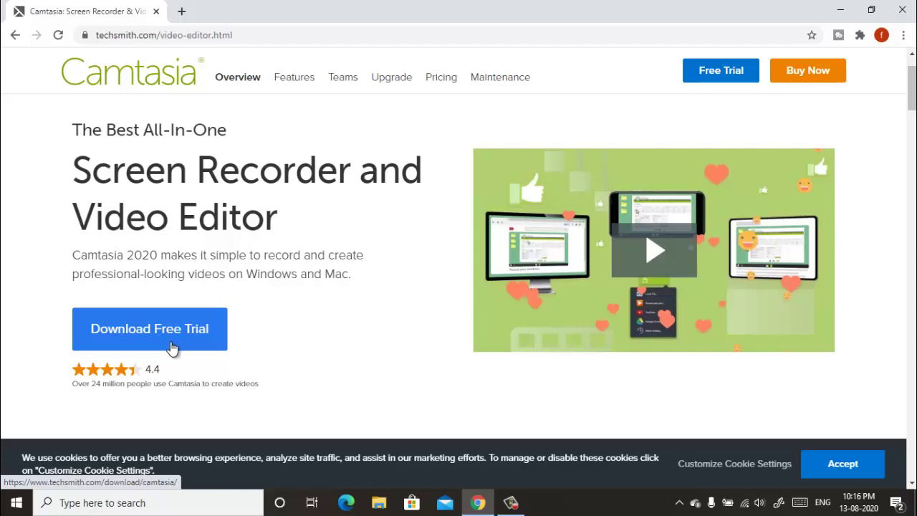
pyautogui.click(902, 10)
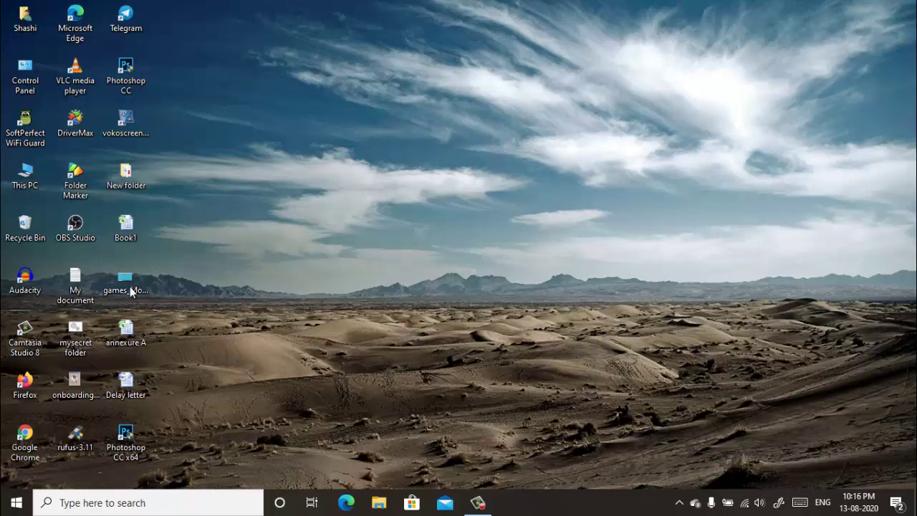
# Launch Camtasia Studio 8 and maximize its window.
pyautogui.doubleClick(24, 334)
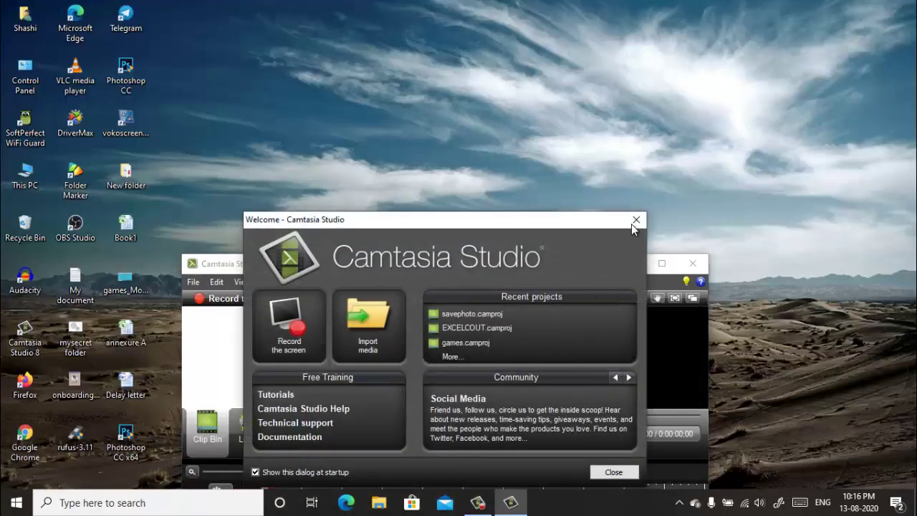
pyautogui.click(635, 221)
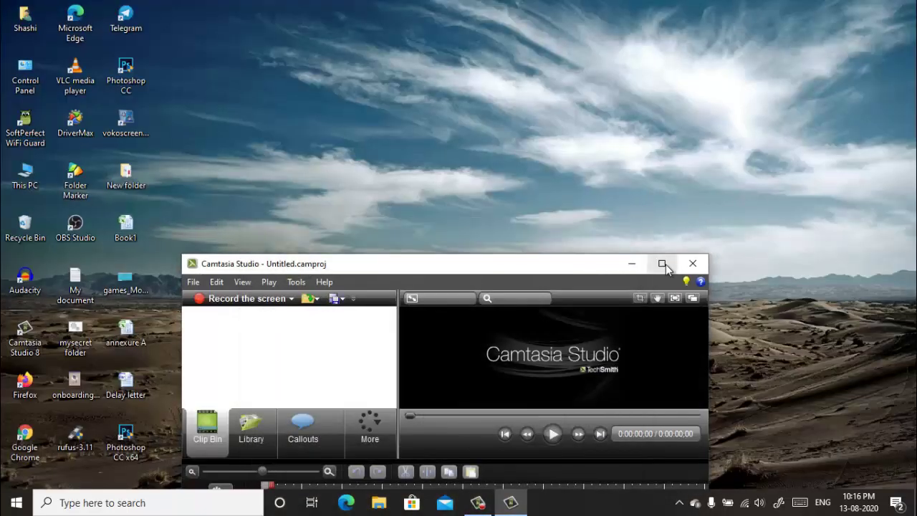
pyautogui.click(661, 264)
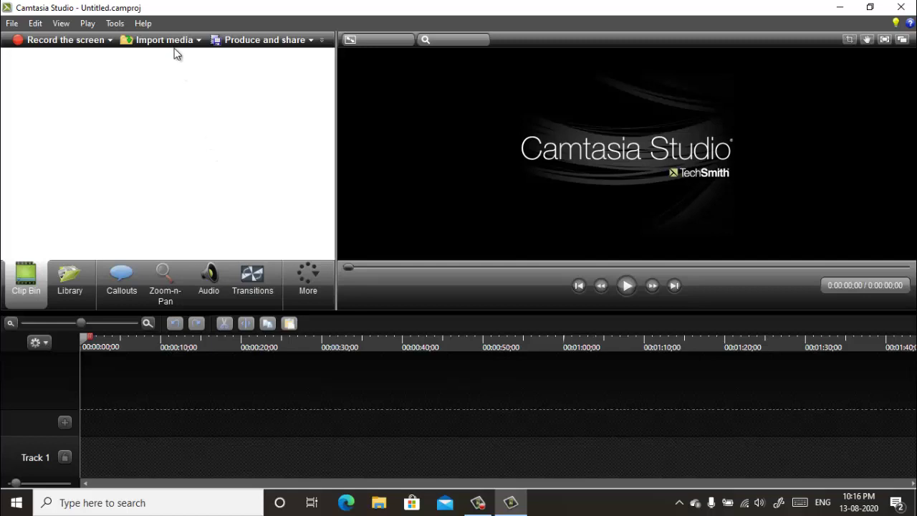
# Import the Day_from_the_Desert audio and demo.mp4 from D:\demo into the Clip Bin.
pyautogui.click(191, 41)
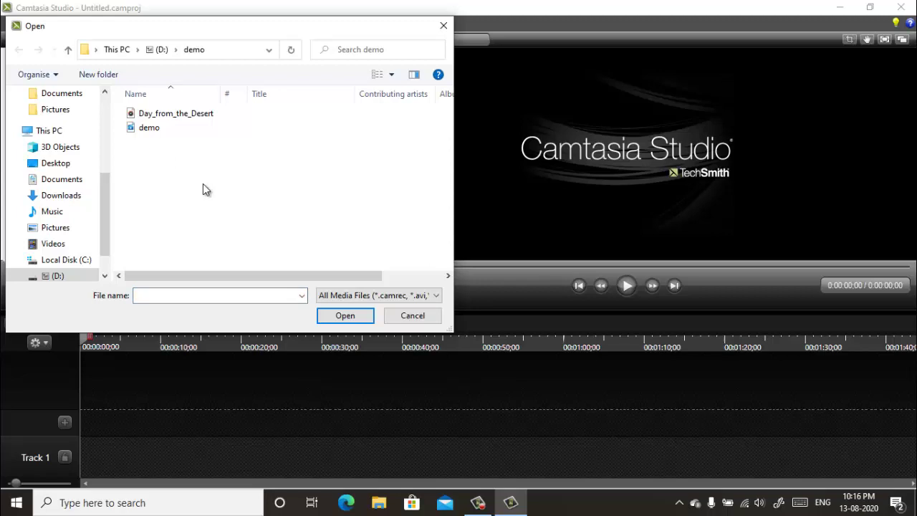
pyautogui.moveTo(202, 188); pyautogui.dragTo(136, 110)
pyautogui.click(336, 315)
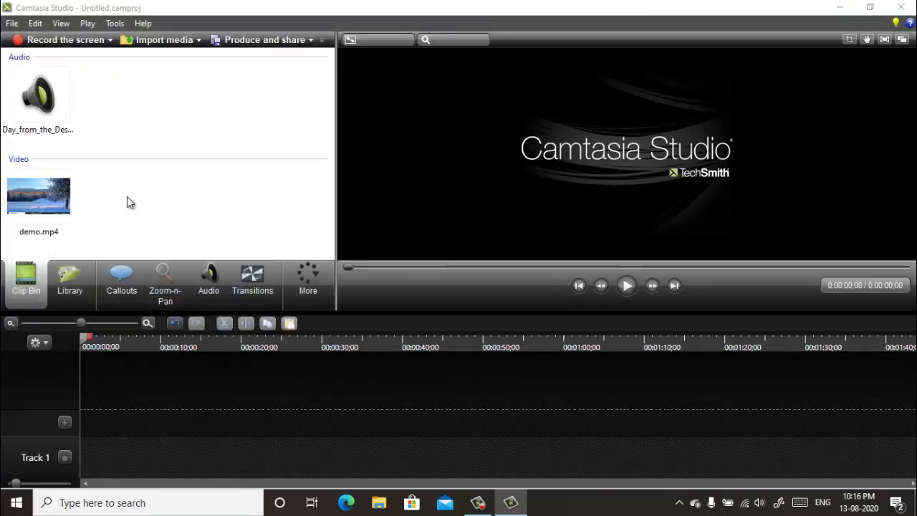
# Place demo.mp4 from the Clip Bin onto Track 1 of the timeline.
pyautogui.moveTo(49, 211)
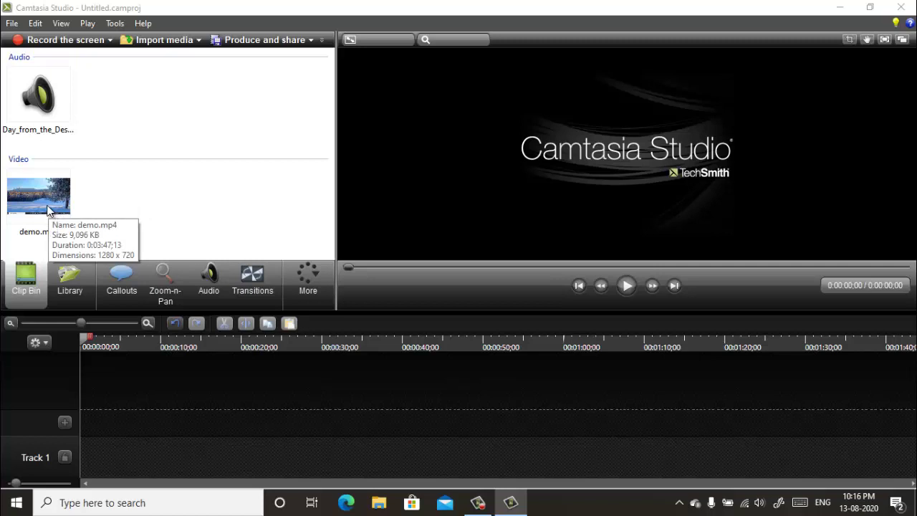
pyautogui.moveTo(41, 198)
pyautogui.mouseDown()
pyautogui.moveTo(99, 323)
pyautogui.moveTo(54, 203)
pyautogui.mouseUp()
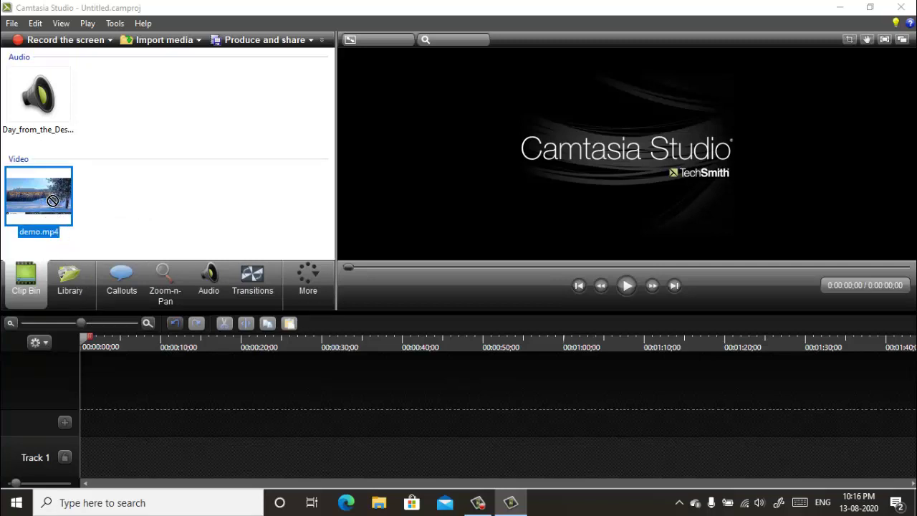
pyautogui.moveTo(45, 196)
pyautogui.moveTo(46, 197); pyautogui.dragTo(105, 459)
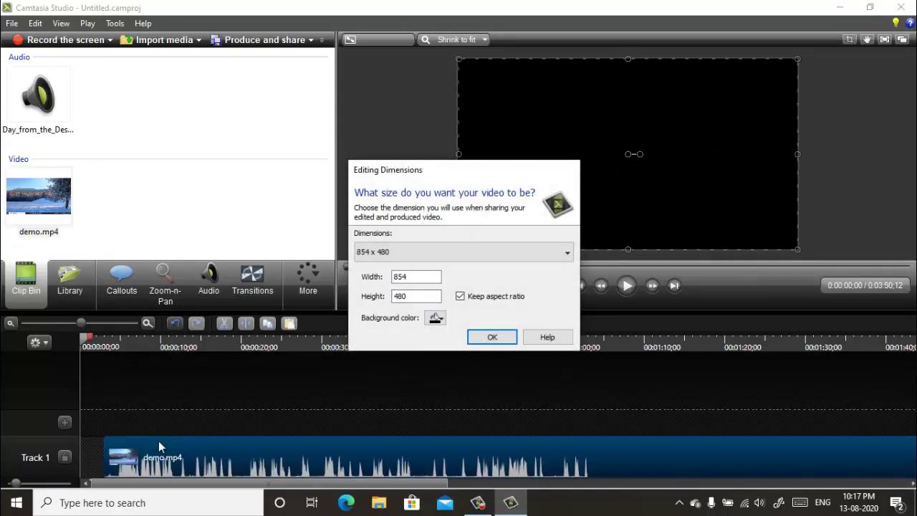
# Set the editing dimensions to 1280x720 YouTube & Screencast.
pyautogui.click(488, 253)
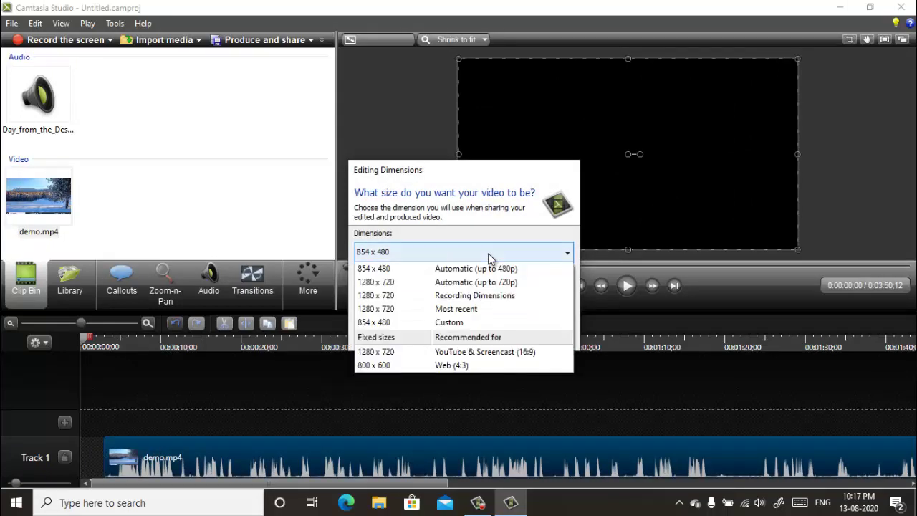
pyautogui.click(489, 356)
pyautogui.click(490, 337)
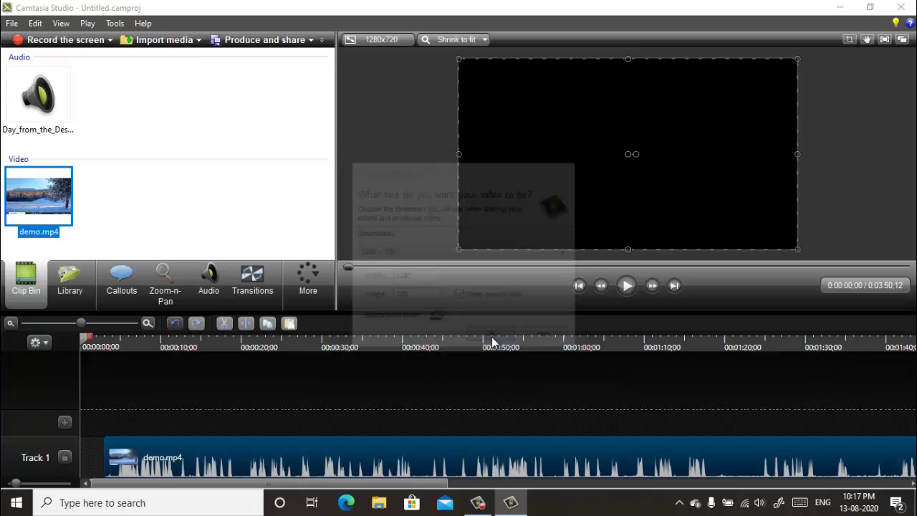
# Align demo.mp4 at 0:00, add Day_from_the_Desert.mp3 to Track 2, and preview to 0:00:18;03.
pyautogui.moveTo(295, 450); pyautogui.dragTo(269, 451)
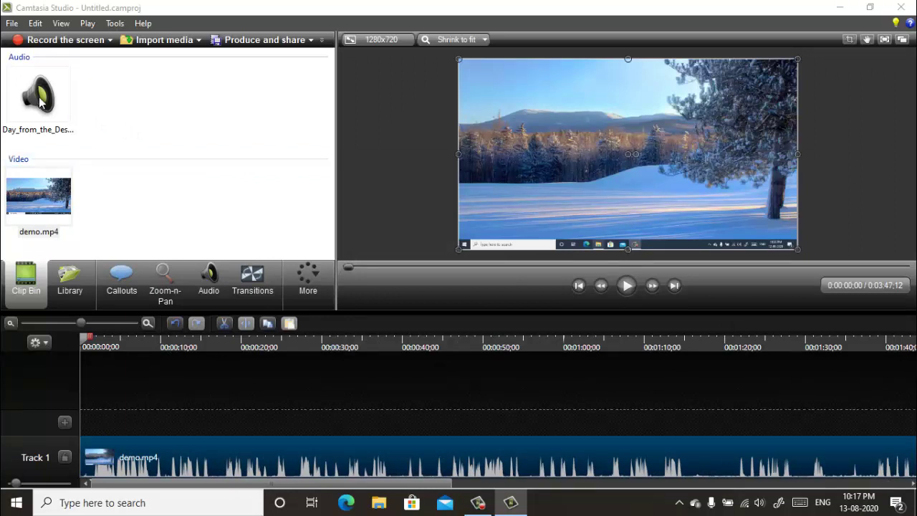
pyautogui.moveTo(37, 101); pyautogui.dragTo(114, 424)
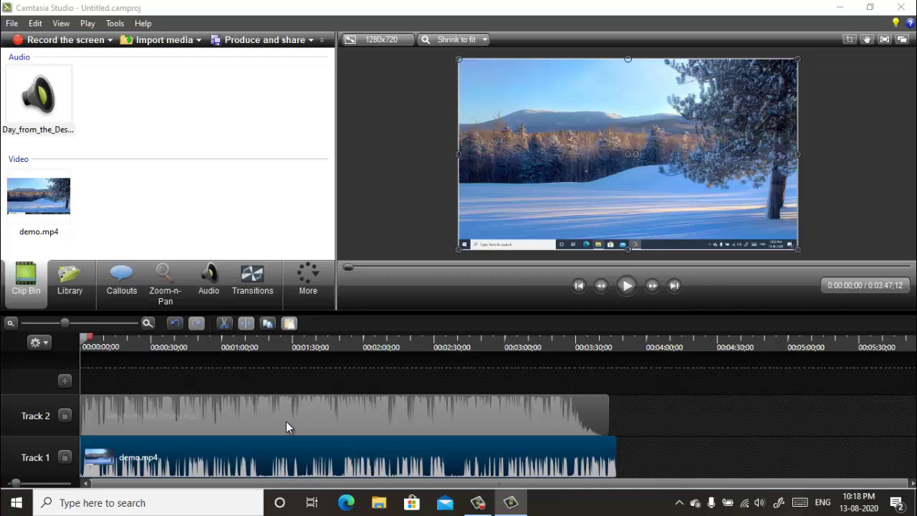
pyautogui.moveTo(281, 415); pyautogui.dragTo(253, 414)
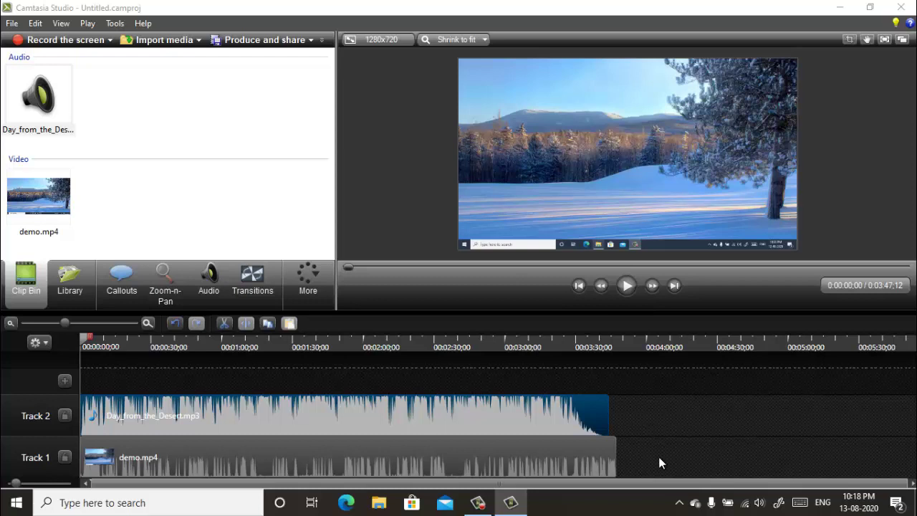
pyautogui.click(623, 287)
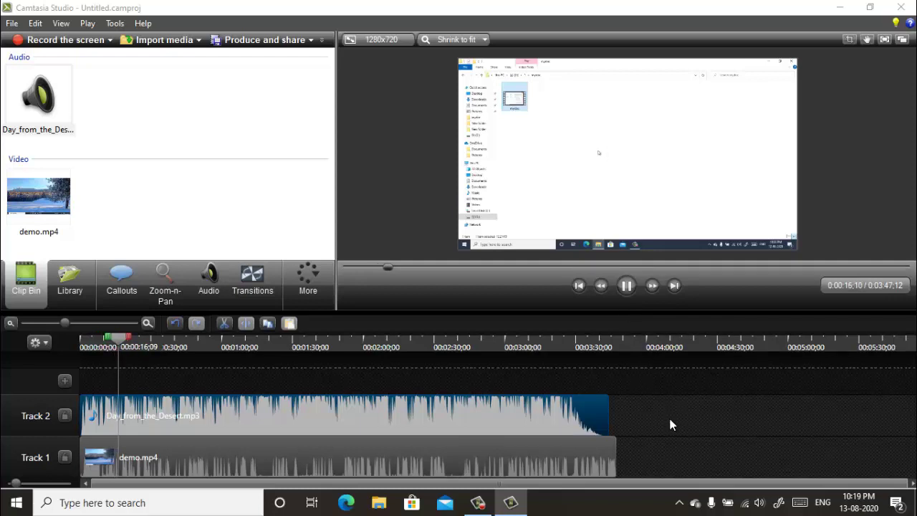
pyautogui.press('space')
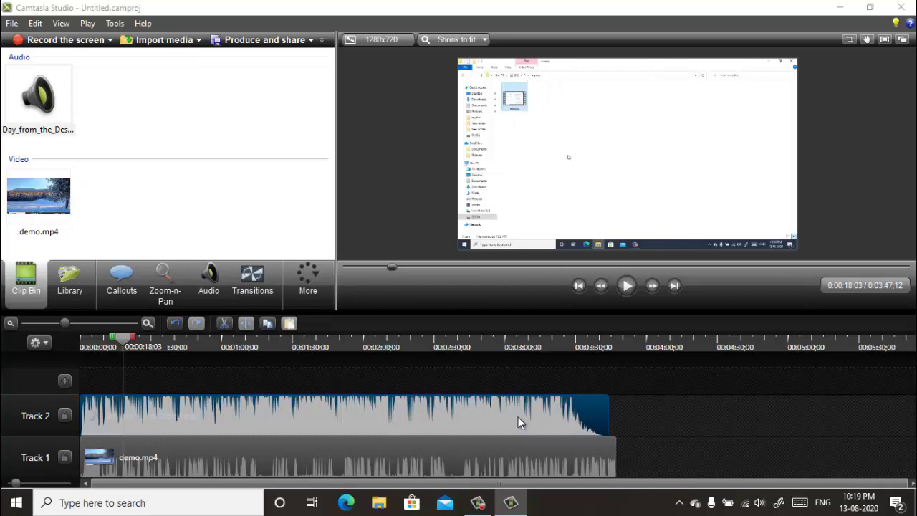
# Lower the Day_from_the_Desert.mp3 clip's volume on Track 2 to about 69%.
pyautogui.rightClick(476, 415)
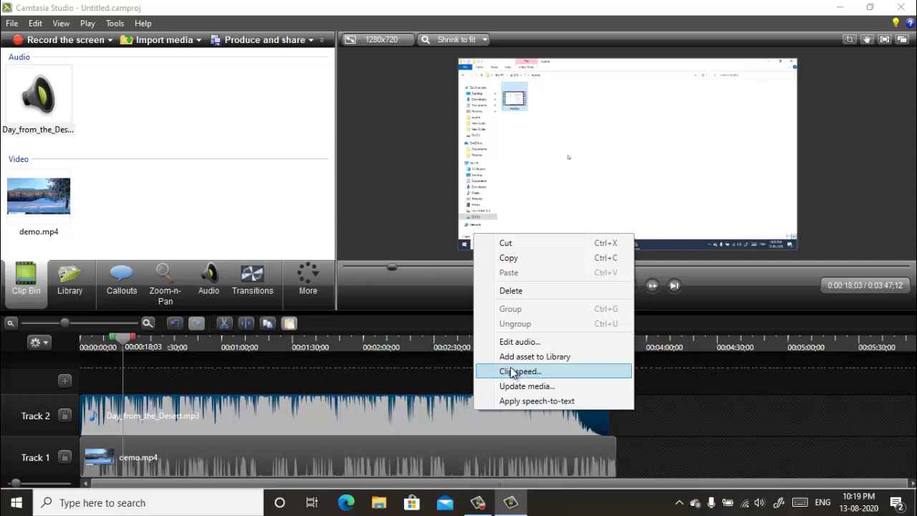
pyautogui.click(523, 342)
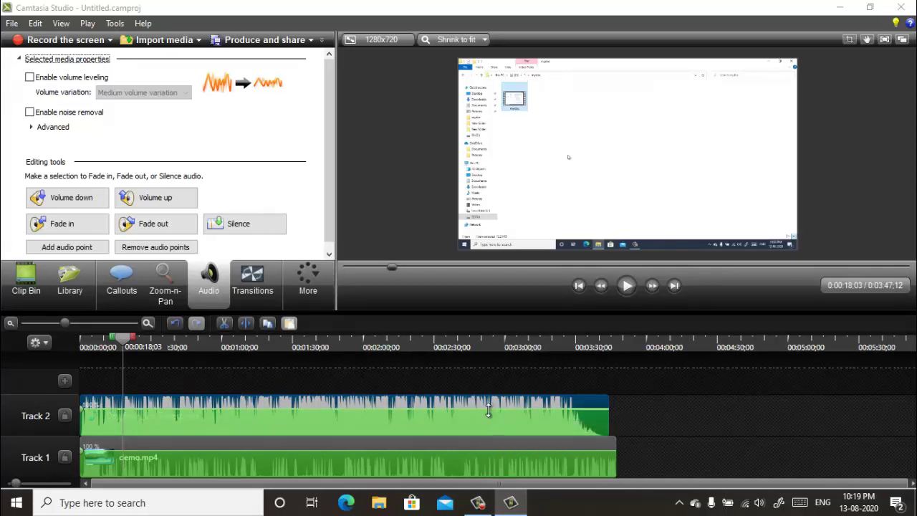
pyautogui.click(488, 410)
pyautogui.moveTo(488, 409); pyautogui.dragTo(497, 431)
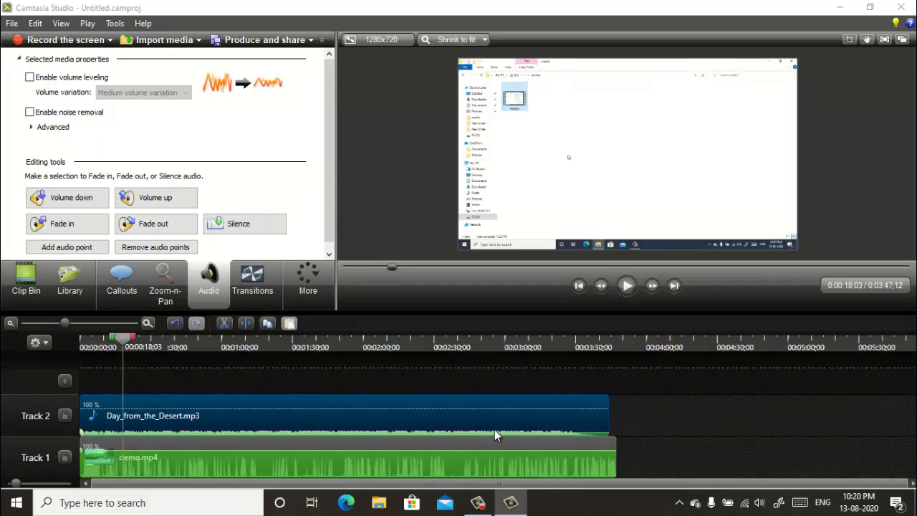
# Preview the quieter music mix, pausing at about 0:00:32;13.
pyautogui.click(627, 286)
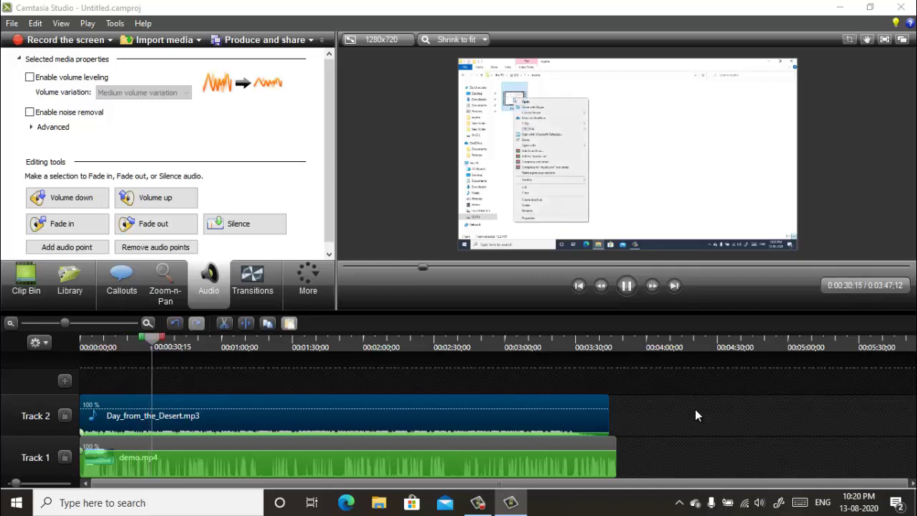
pyautogui.click(627, 286)
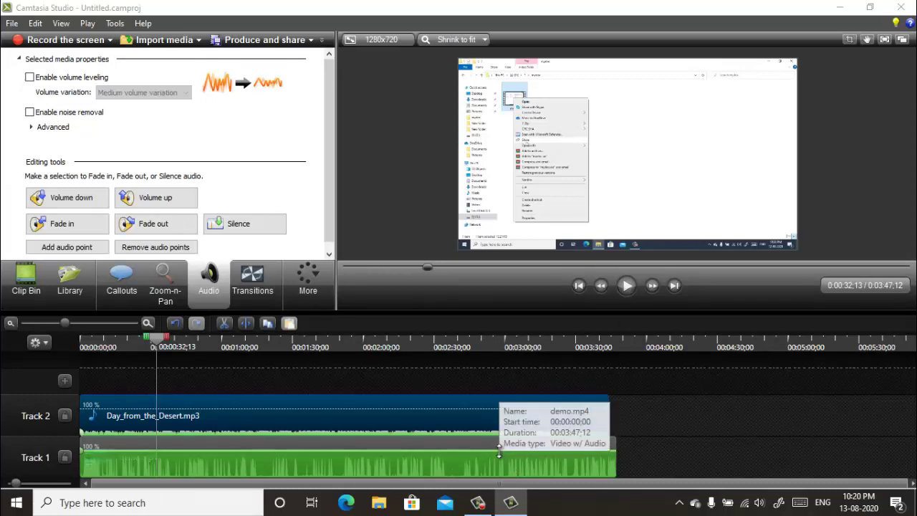
# Boost the demo.mp4 clip's audio on Track 1 to 260%.
pyautogui.moveTo(499, 449)
pyautogui.mouseDown()
pyautogui.moveTo(501, 437)
pyautogui.moveTo(509, 452)
pyautogui.moveTo(509, 438)
pyautogui.mouseUp()
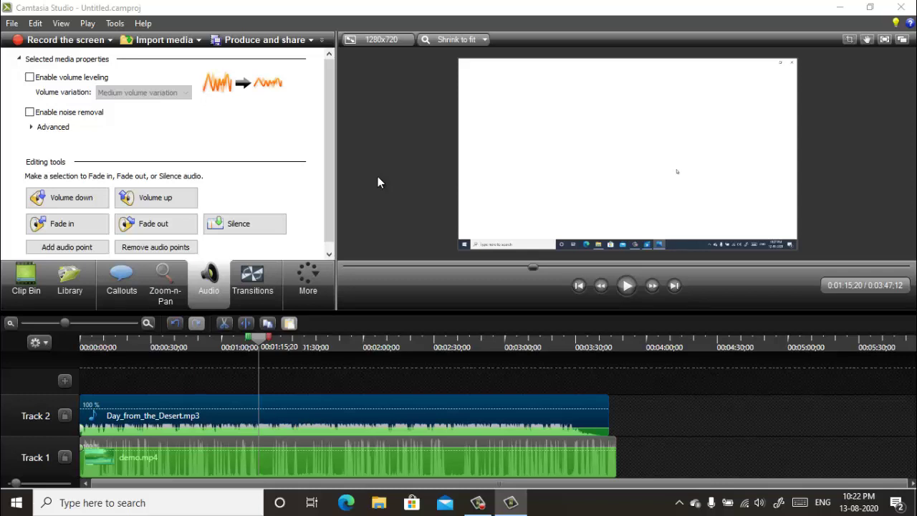
# Start a production with the MP4 only (up to 720p) preset and continue to save settings.
pyautogui.click(310, 41)
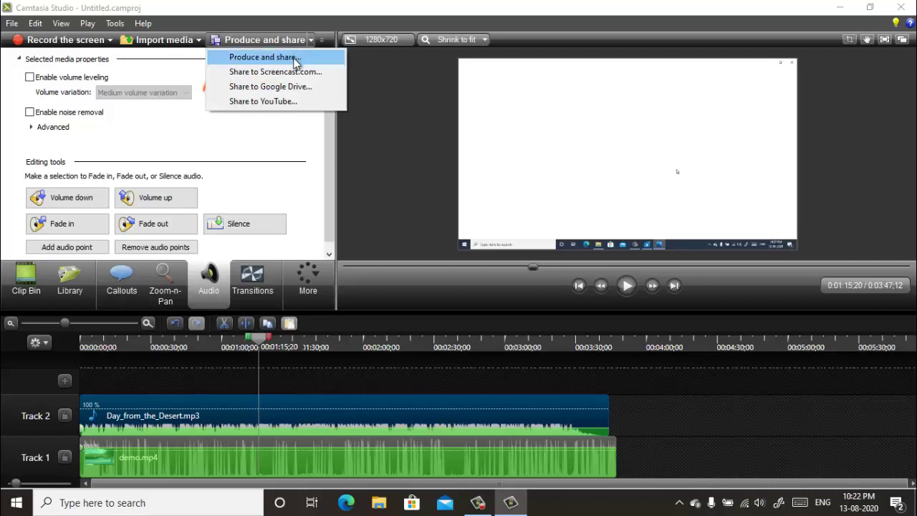
pyautogui.click(294, 60)
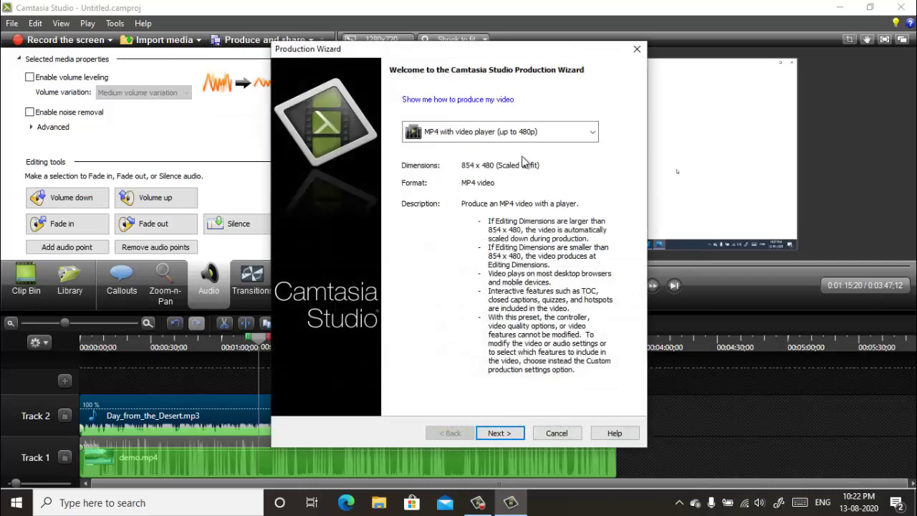
pyautogui.click(568, 139)
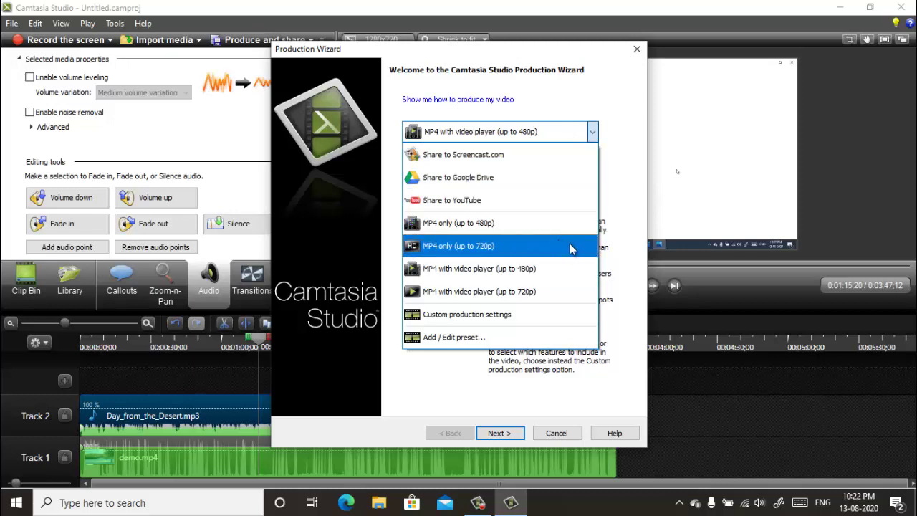
pyautogui.click(467, 247)
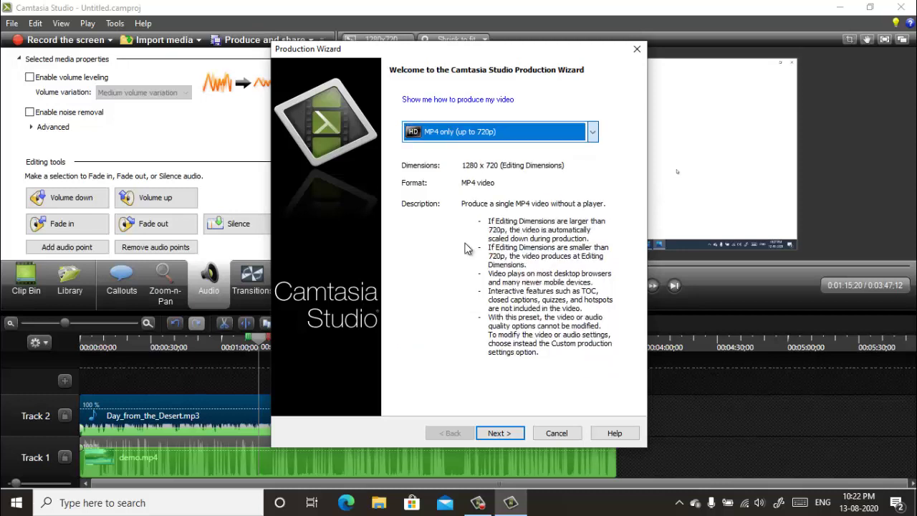
pyautogui.click(499, 434)
# Name the production demo2 in folder D:\ and render the video.
pyautogui.write('demo3')
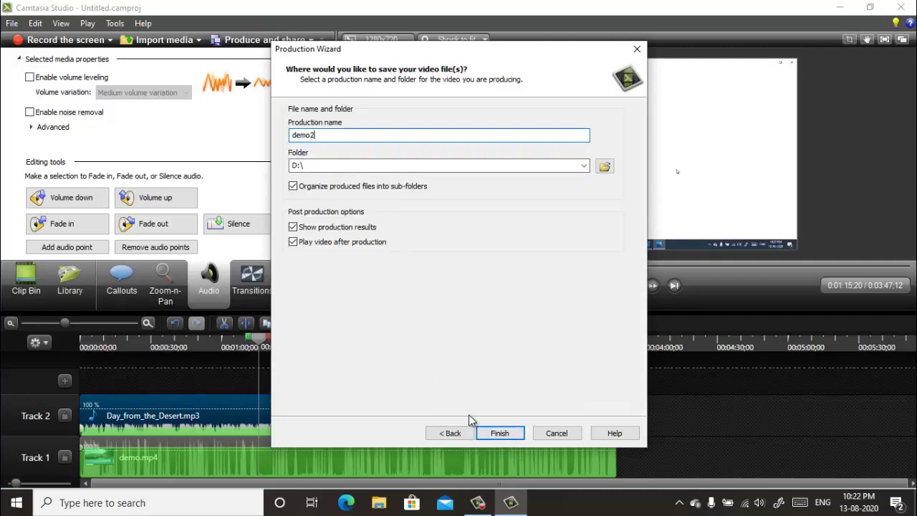
pyautogui.click(499, 433)
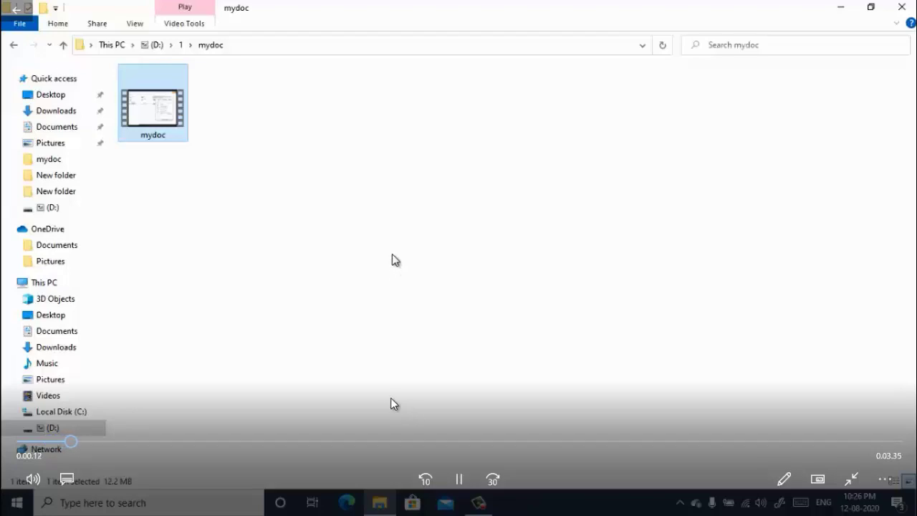
# Skip ahead in the demo2 video to the mydoc_Moment.jpg scene and exit full screen.
pyautogui.click(377, 442)
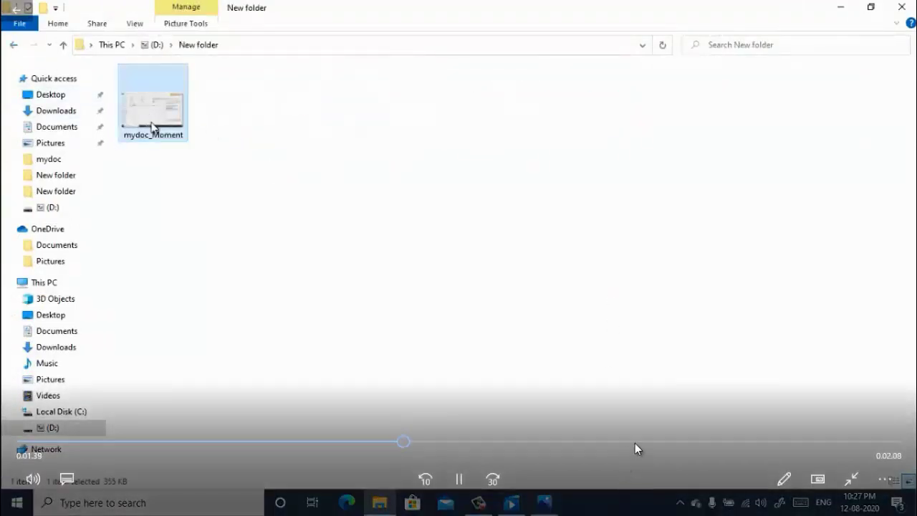
pyautogui.press('Escape')
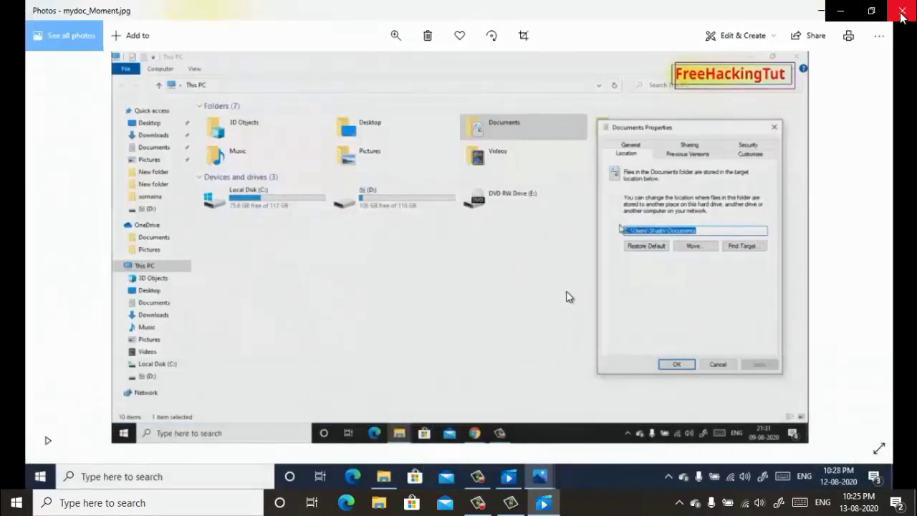
pyautogui.moveTo(630, 291)
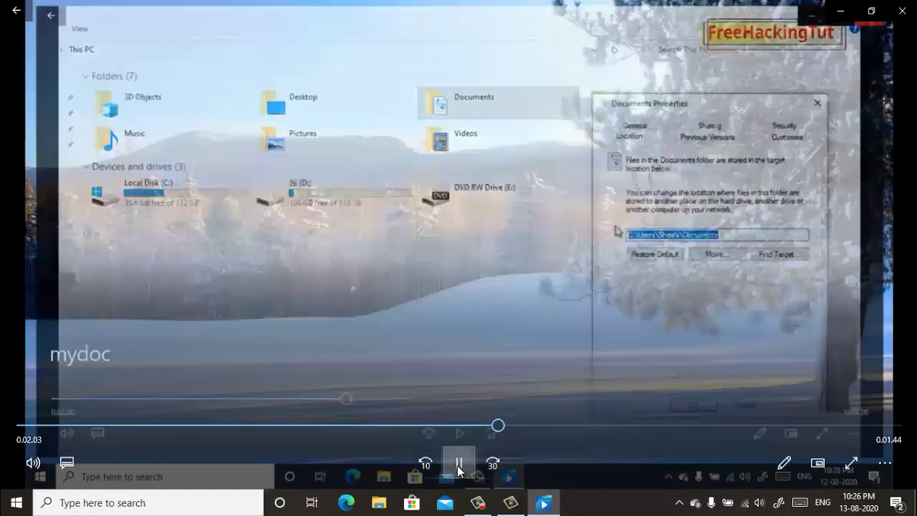
# Pause demo2 at 2:03 on the snowy landscape scene.
pyautogui.click(457, 466)
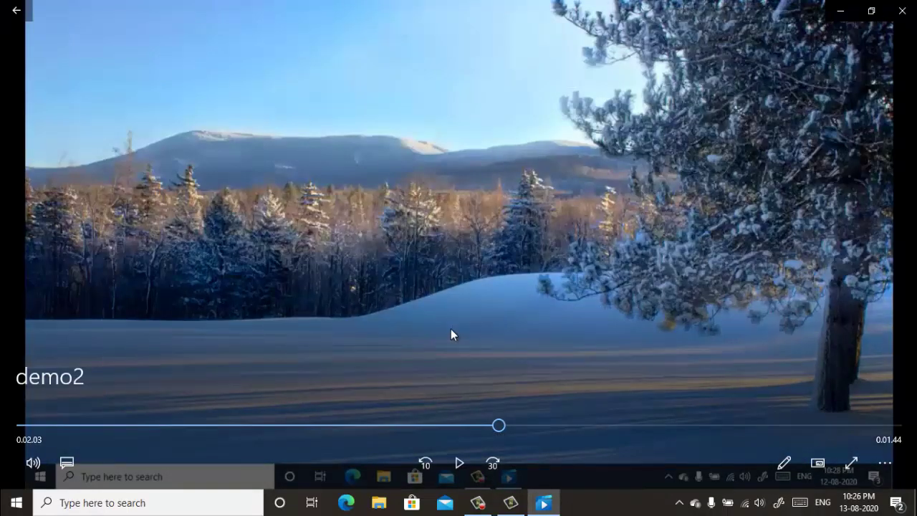